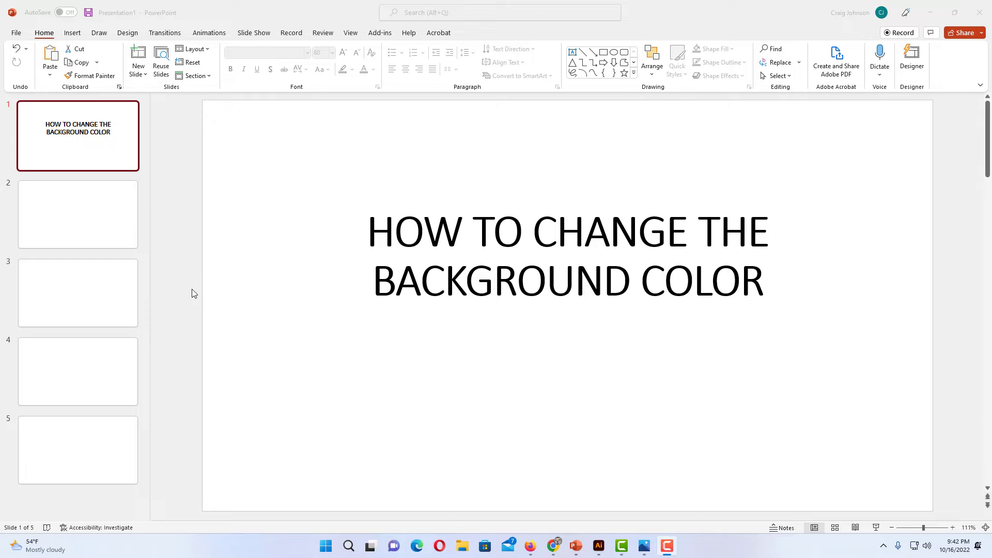
Step: Select slide 3 in the thumbnail panel, briefly passing through slide 2
click(98, 300)
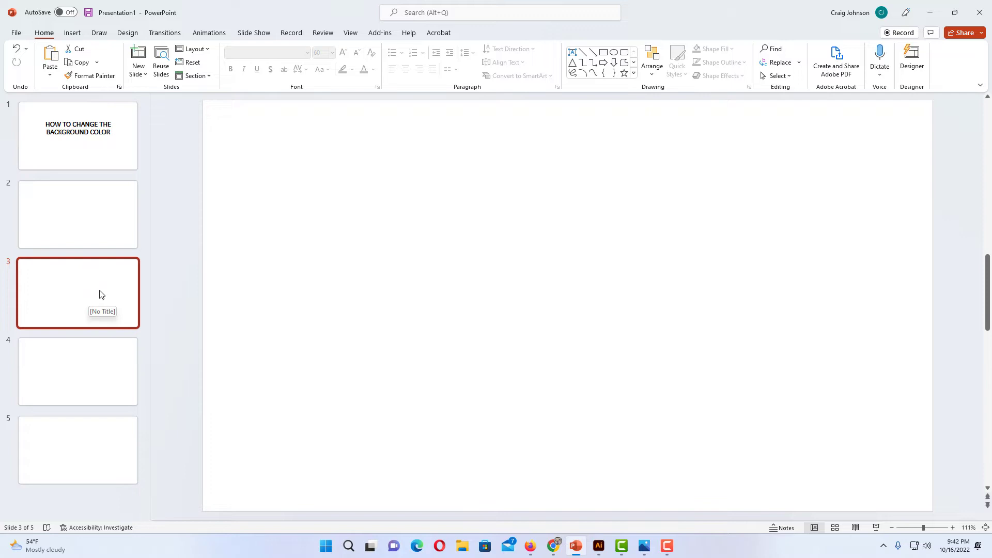
click(104, 194)
click(98, 279)
Step: Open the Format Background pane from slide 3's right-click menu
right_click(225, 258)
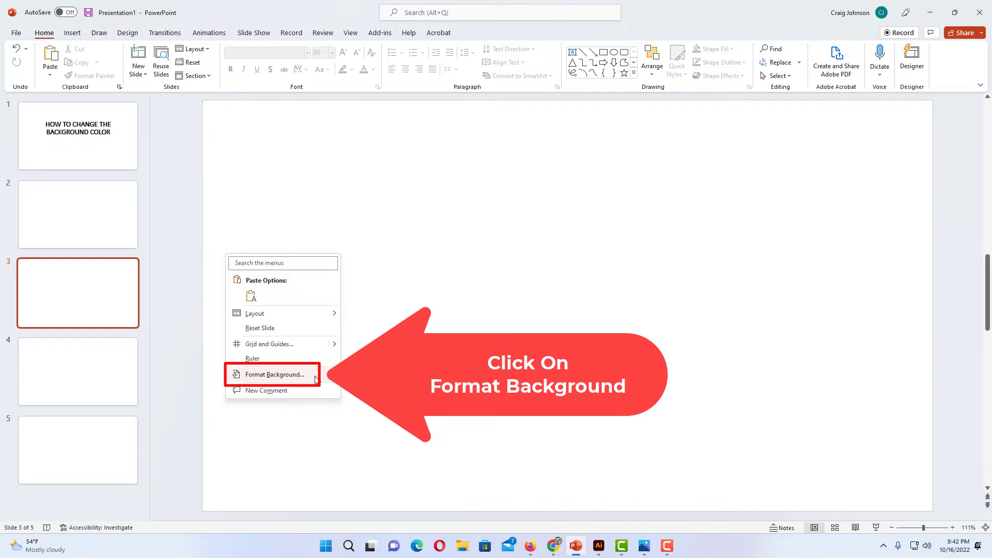
click(289, 376)
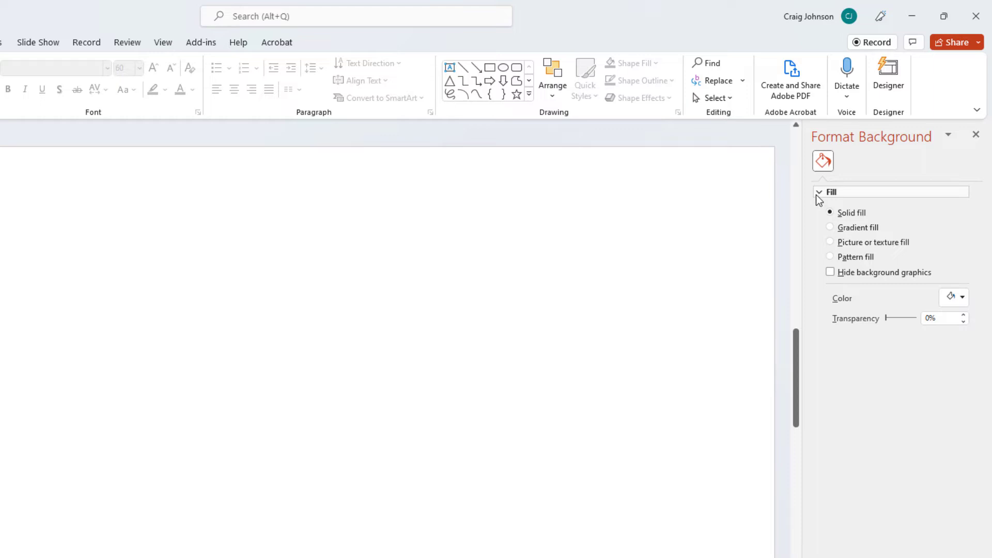
click(817, 194)
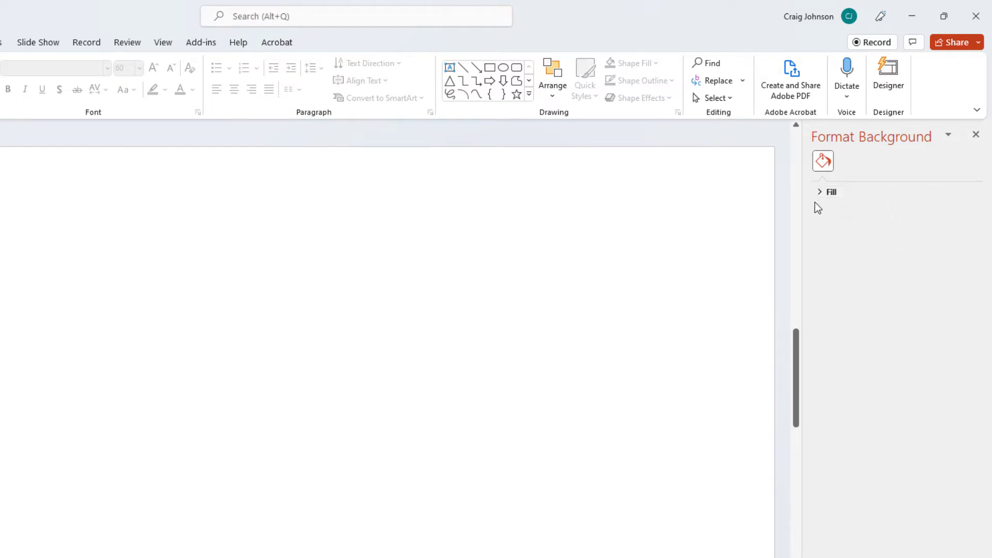
click(817, 194)
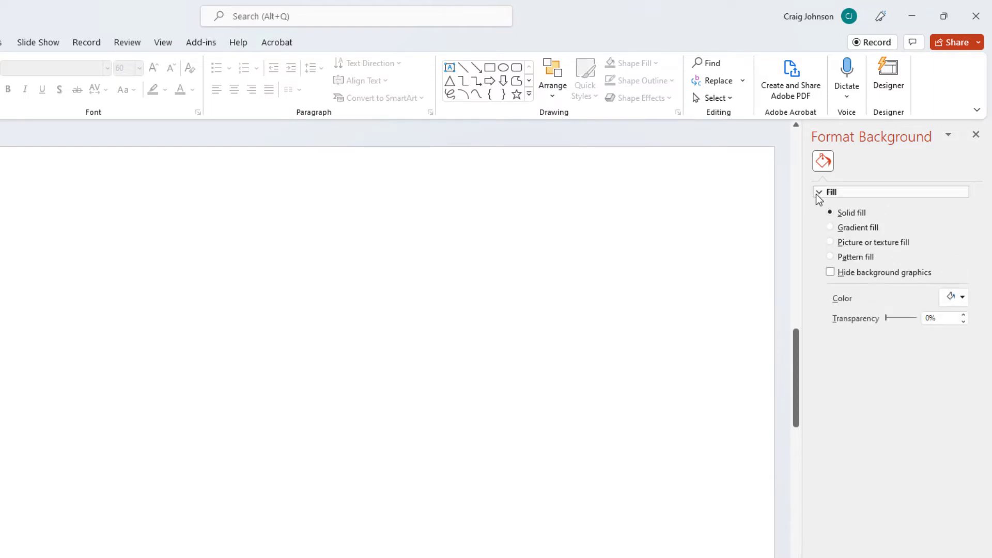
Step: Open the Solid fill Color palette for slide 3's background
click(963, 299)
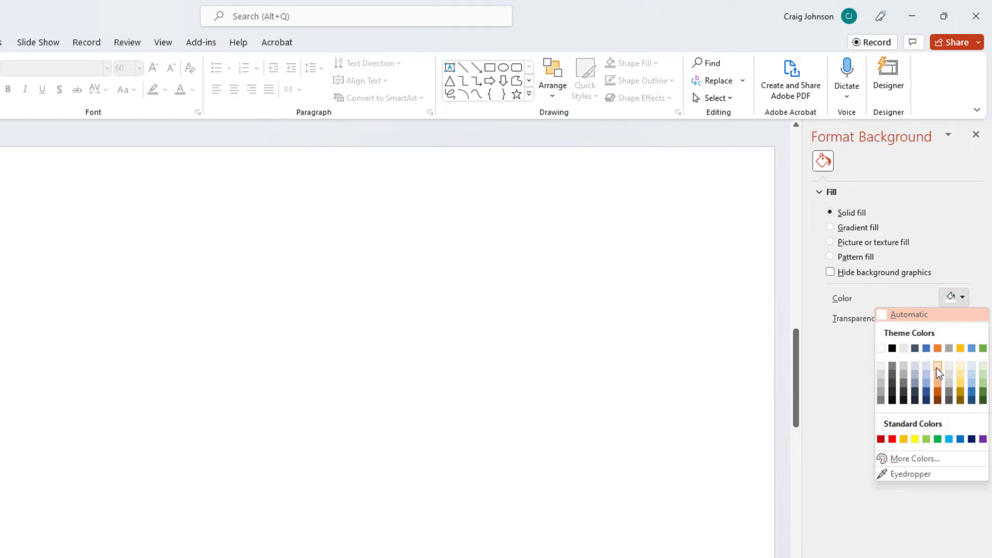
click(938, 460)
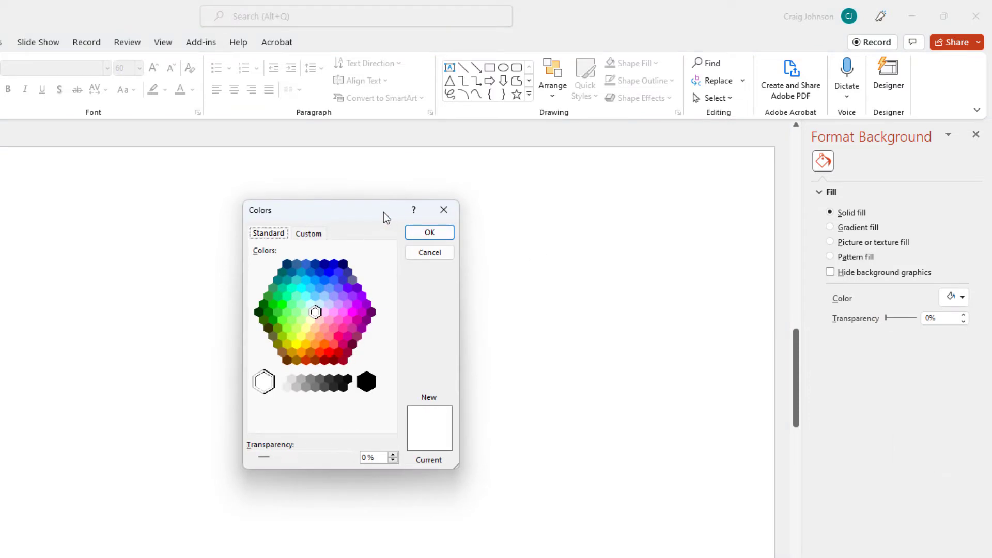
drag(383, 212, 729, 236)
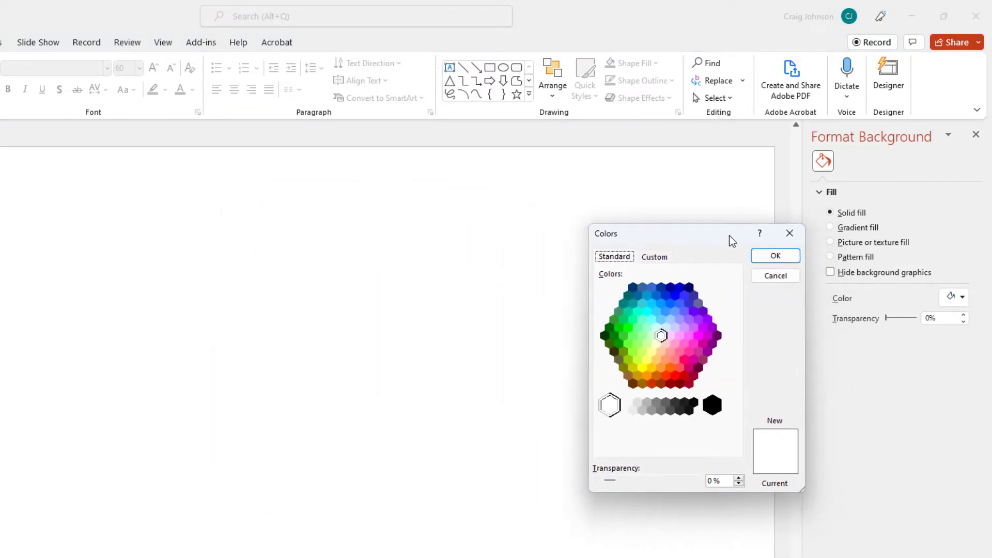
click(658, 259)
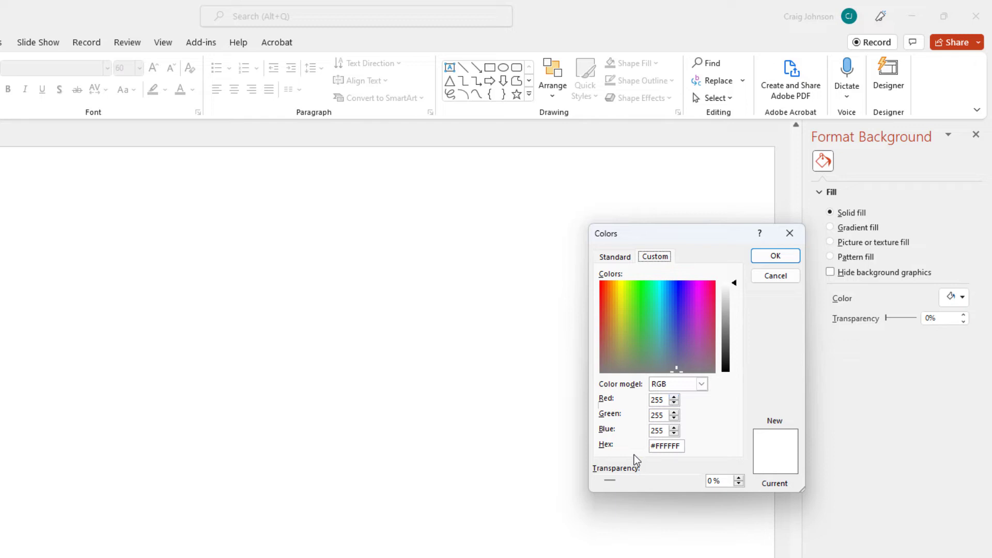
click(768, 280)
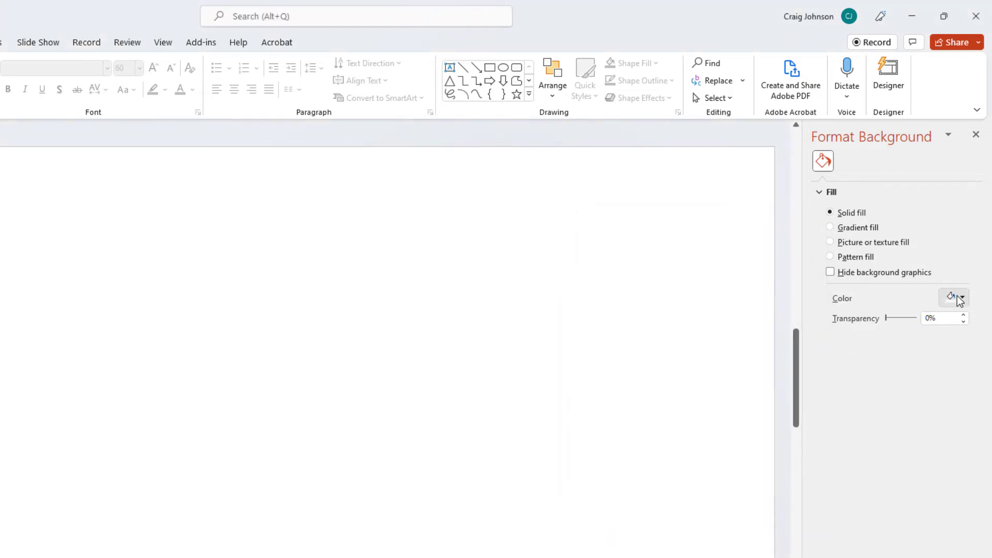
Step: Fill slide 3's background with light orange at 34% transparency
click(959, 298)
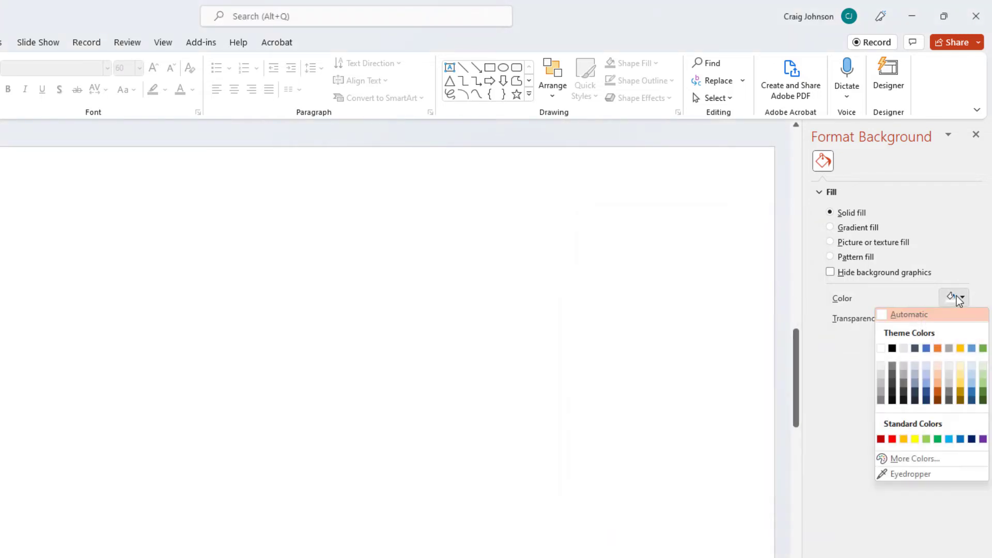
click(937, 376)
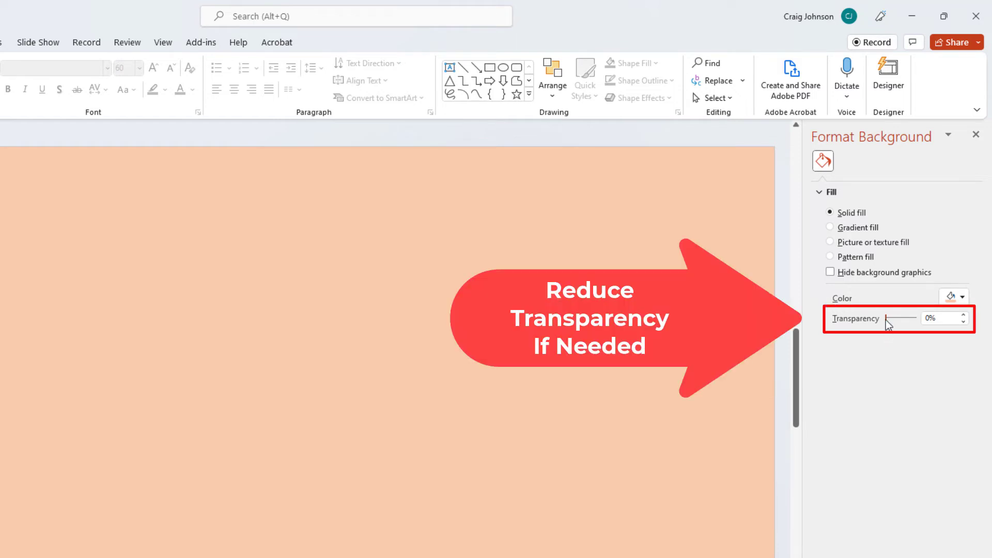
mouse_move(885, 320)
mouse_down()
mouse_move(924, 322)
mouse_move(896, 326)
mouse_up()
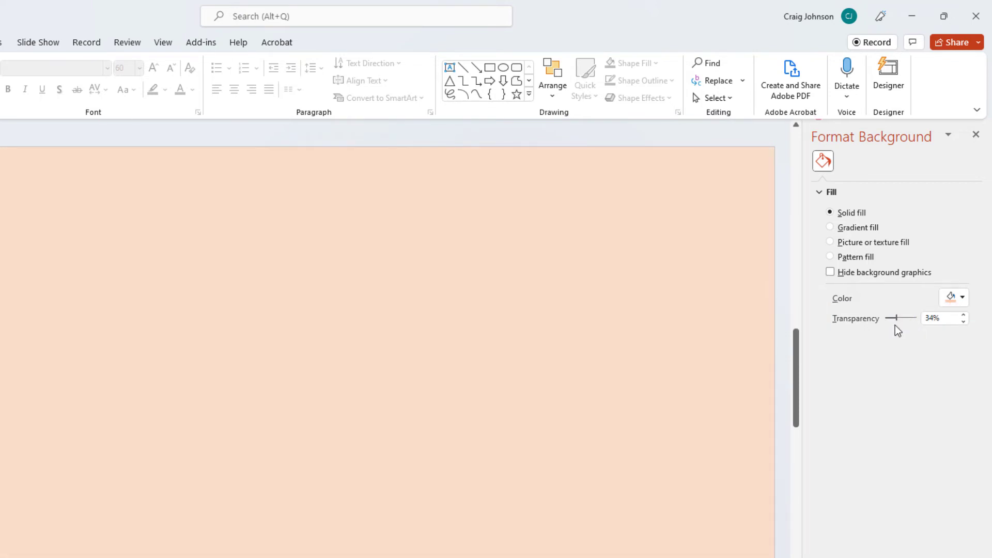
Step: Apply the green preset gradient, radiating from the bottom-right corner
click(830, 228)
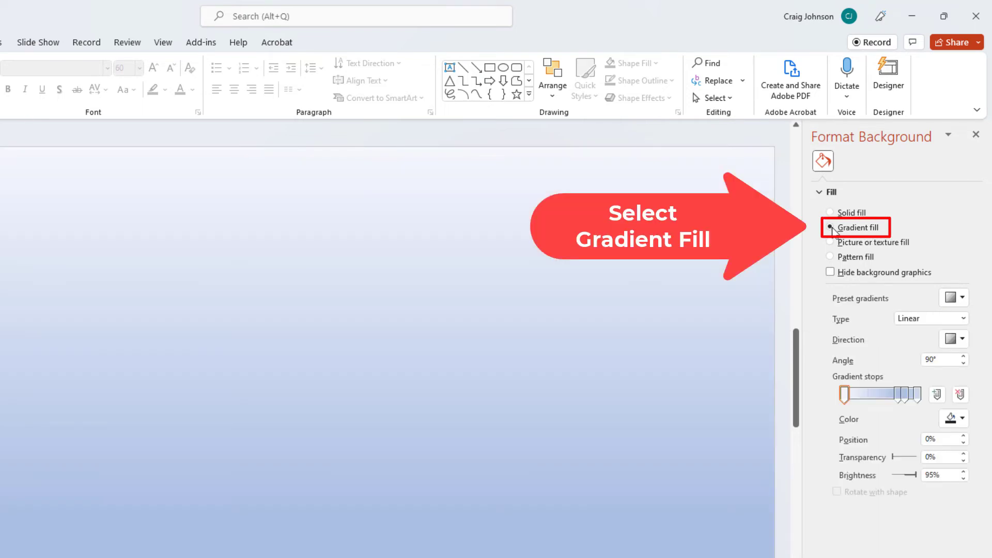
click(962, 298)
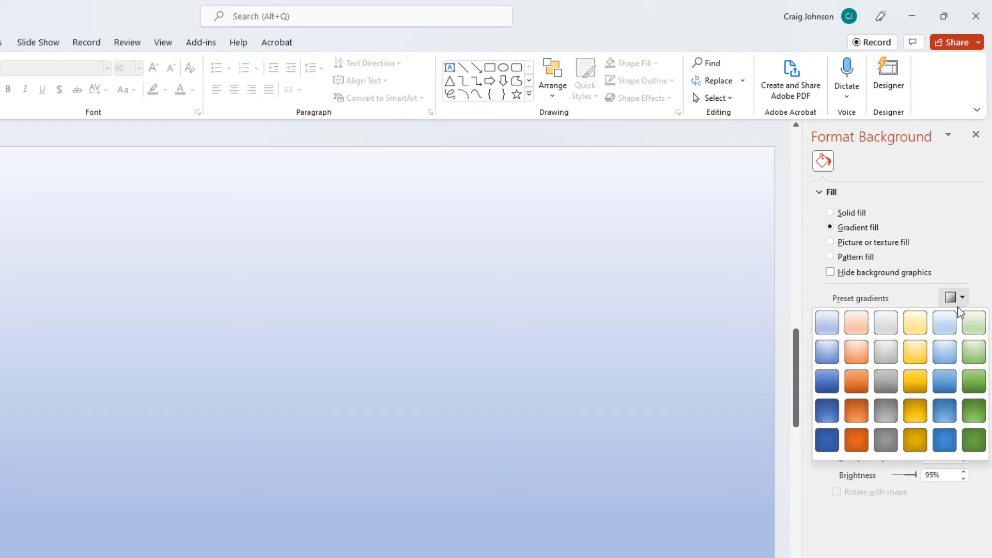
click(969, 359)
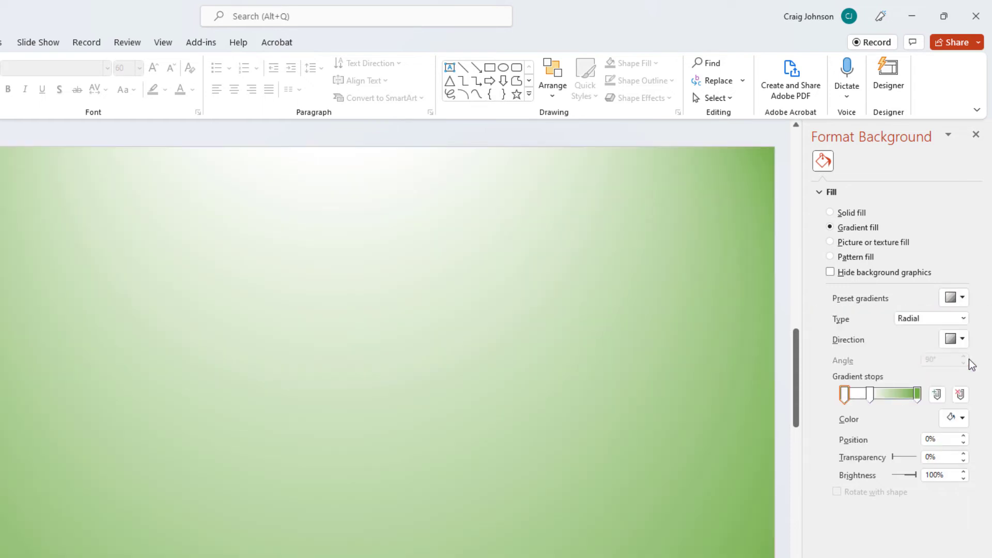
click(961, 340)
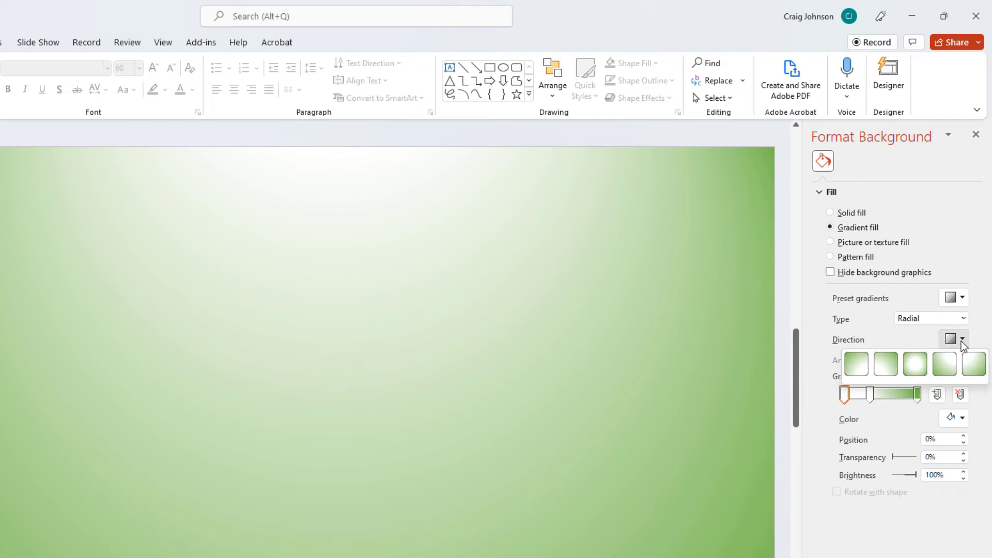
click(868, 364)
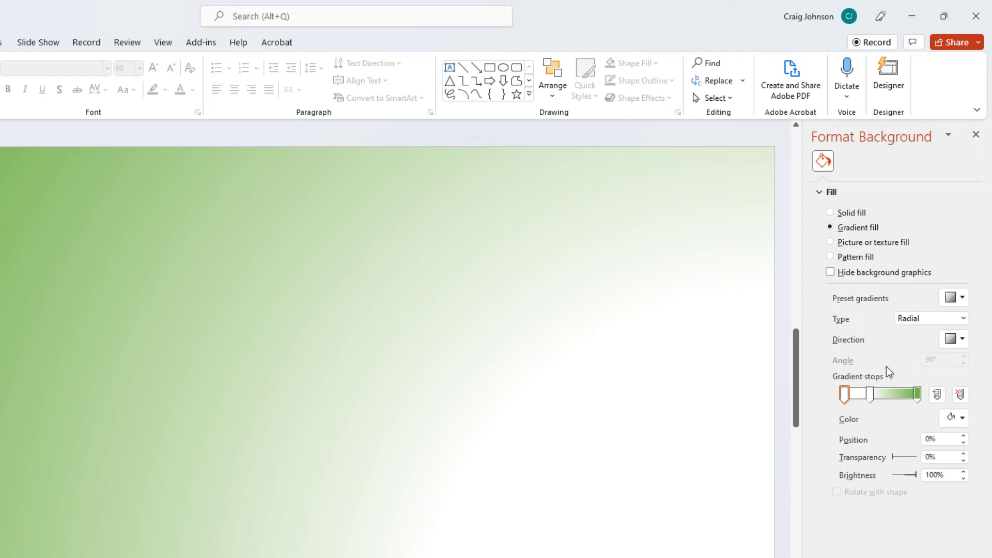
Step: Switch to a pattern fill using the thin vertical stripe pattern
click(837, 261)
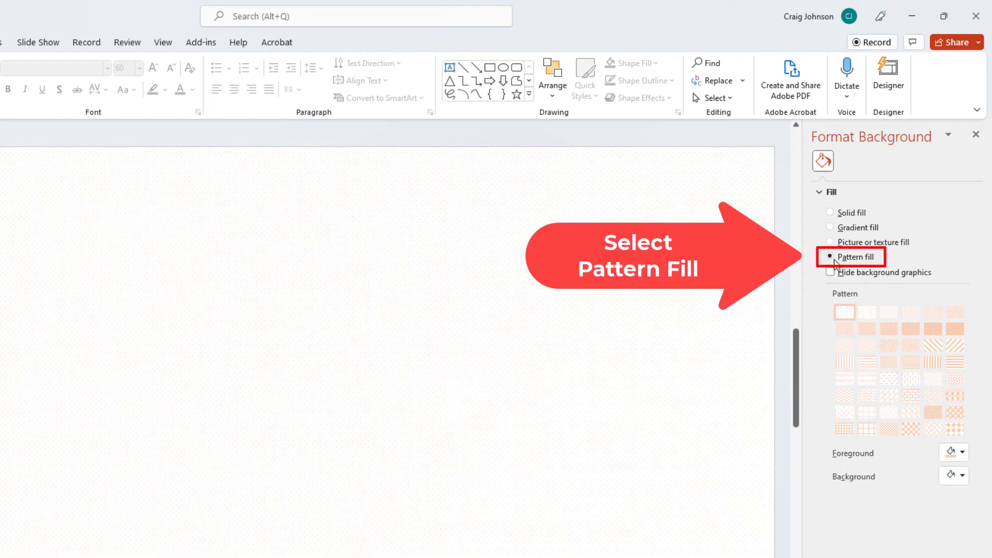
click(890, 345)
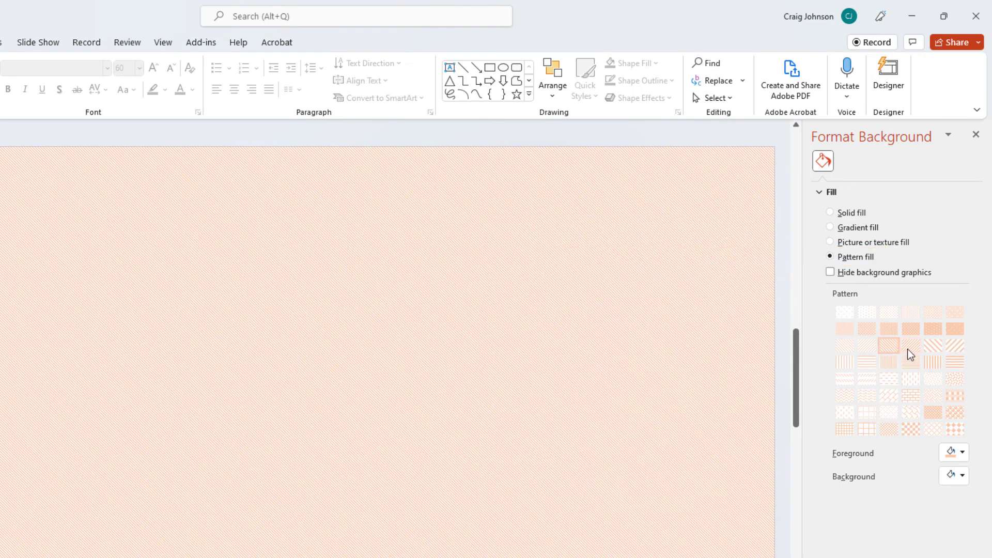
click(926, 368)
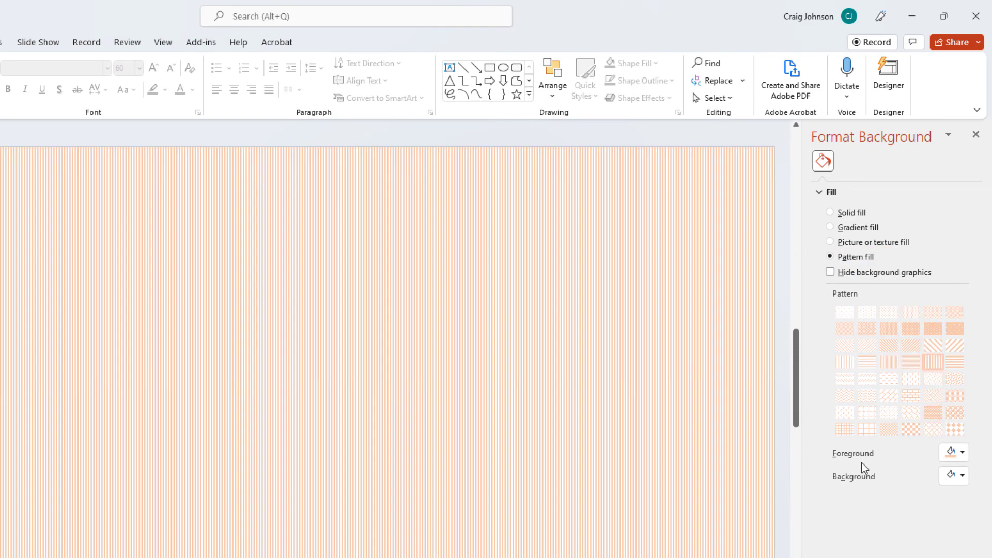
Step: Set both the pattern's Foreground and Background colours to light blue
click(963, 454)
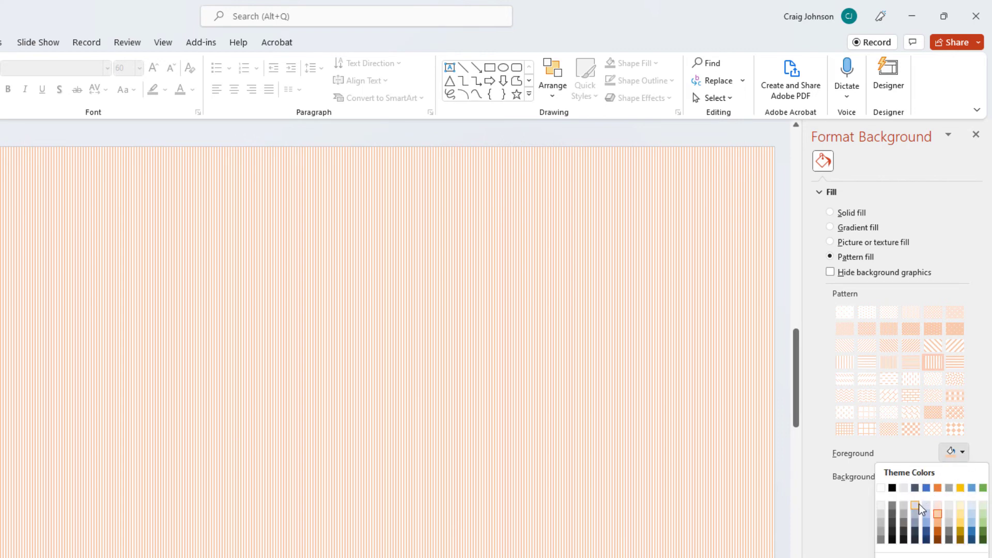
click(926, 515)
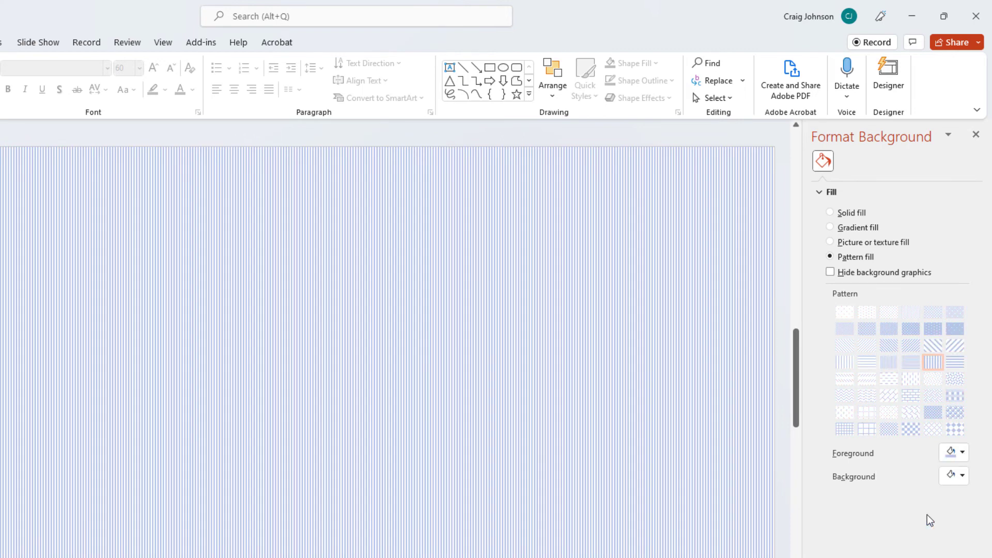
click(962, 476)
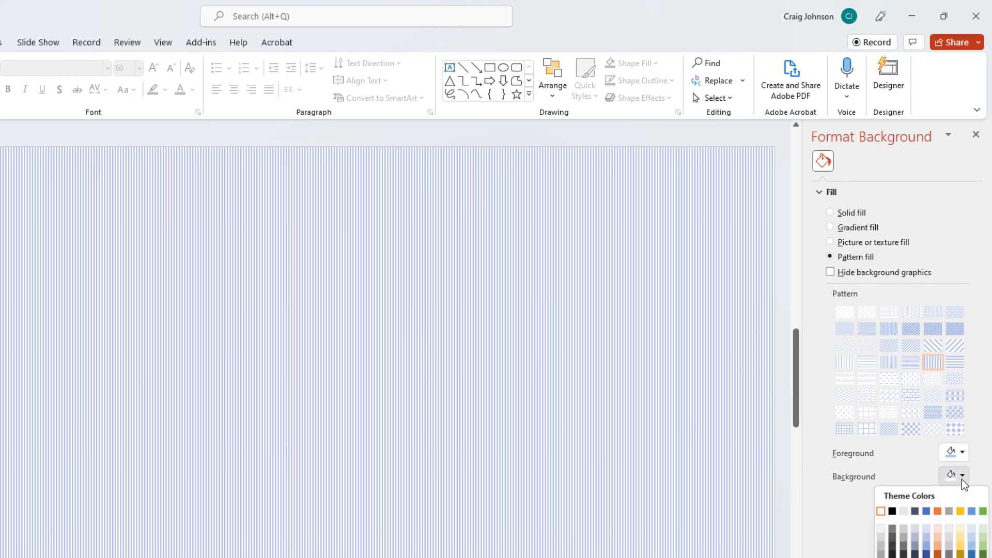
click(972, 529)
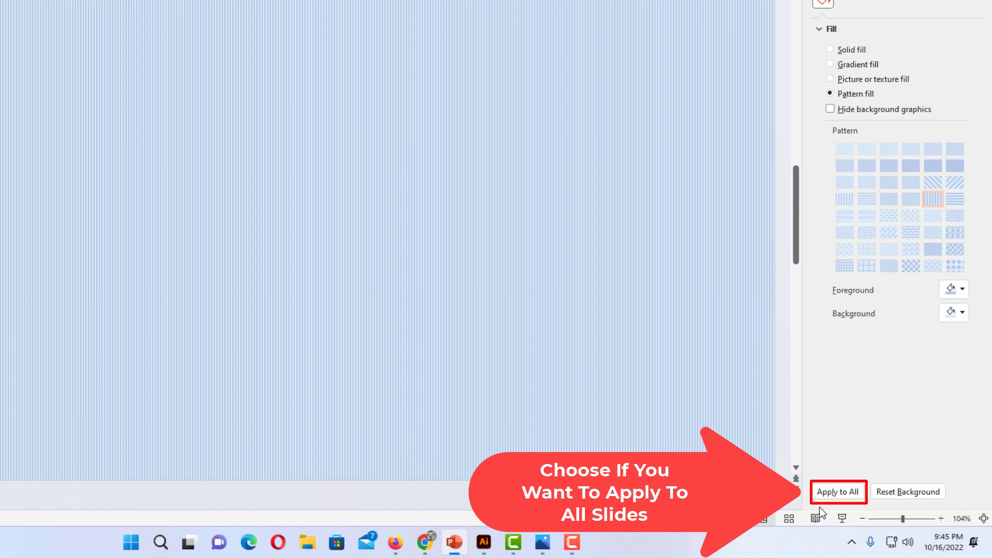
Step: Apply the blue stripe background to all slides and check each of the five slides
click(843, 494)
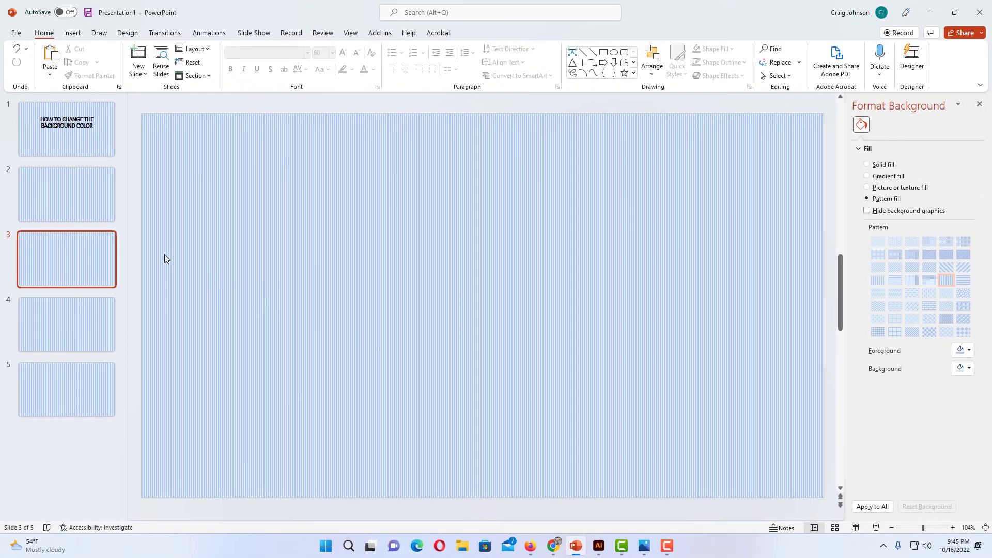
click(103, 212)
click(95, 150)
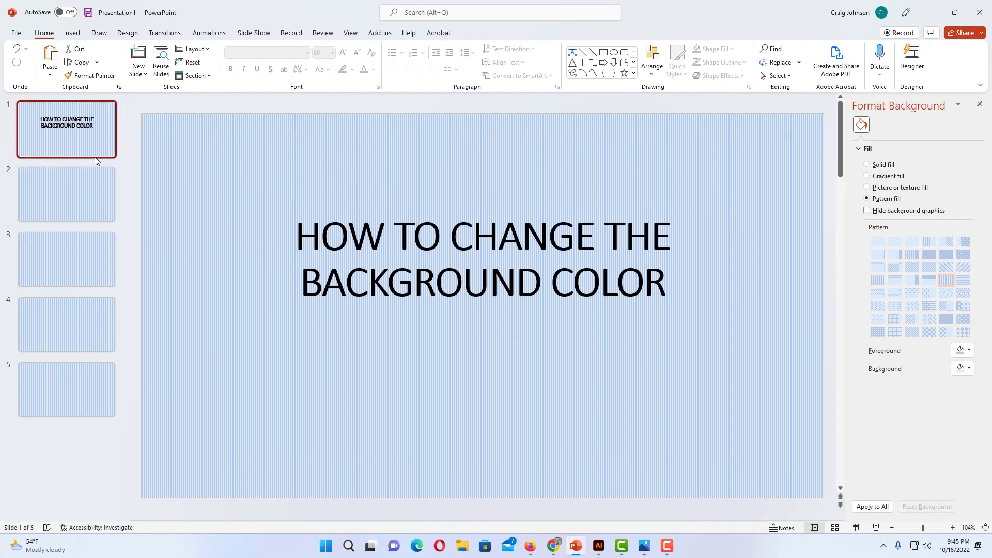
click(92, 253)
click(90, 317)
click(86, 371)
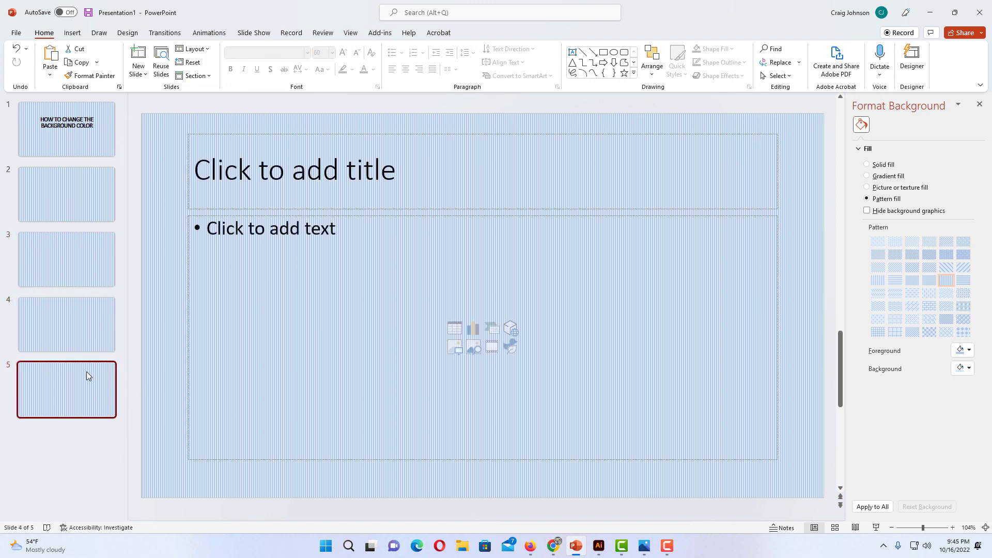
click(98, 187)
click(96, 140)
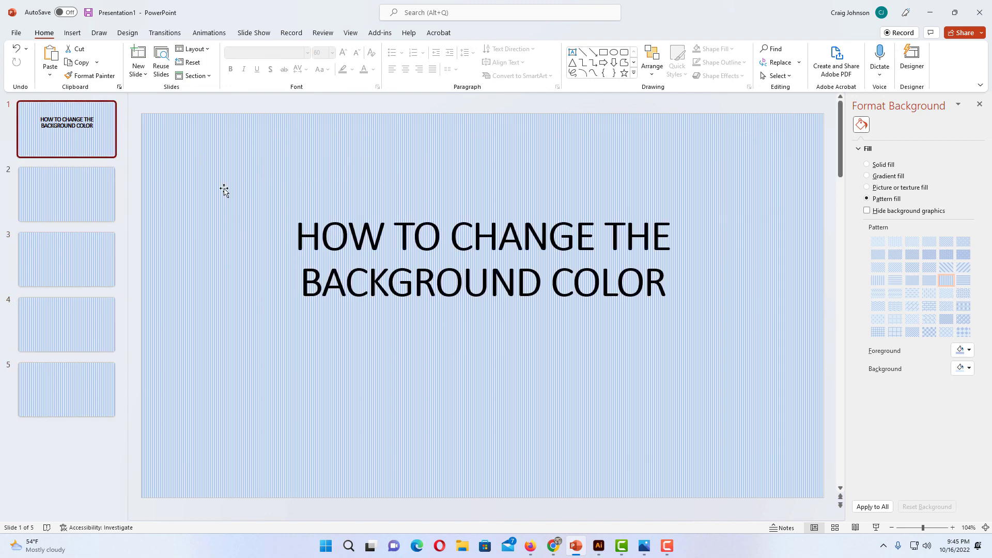